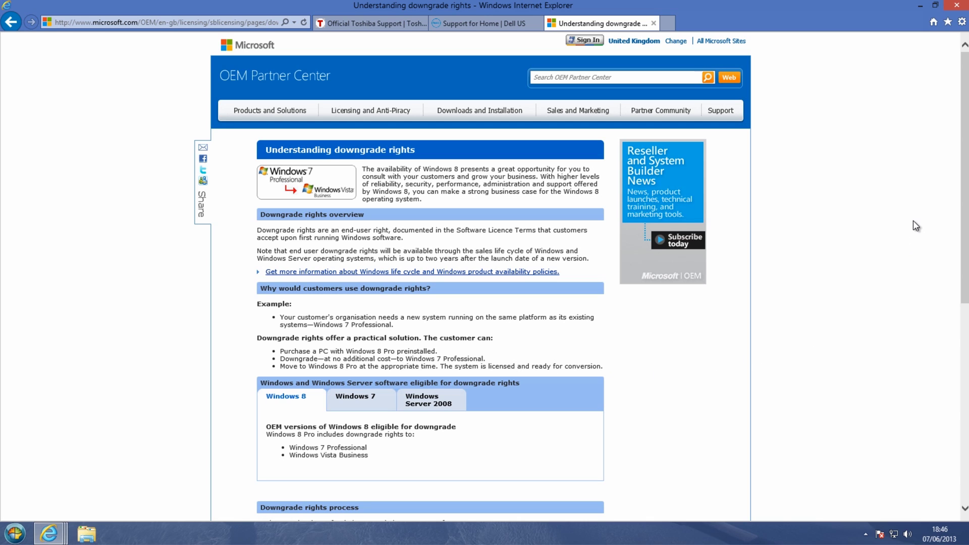
- Review the downgrade rights process on Microsoft's Understanding downgrade rights page
drag(967, 186, 965, 414)
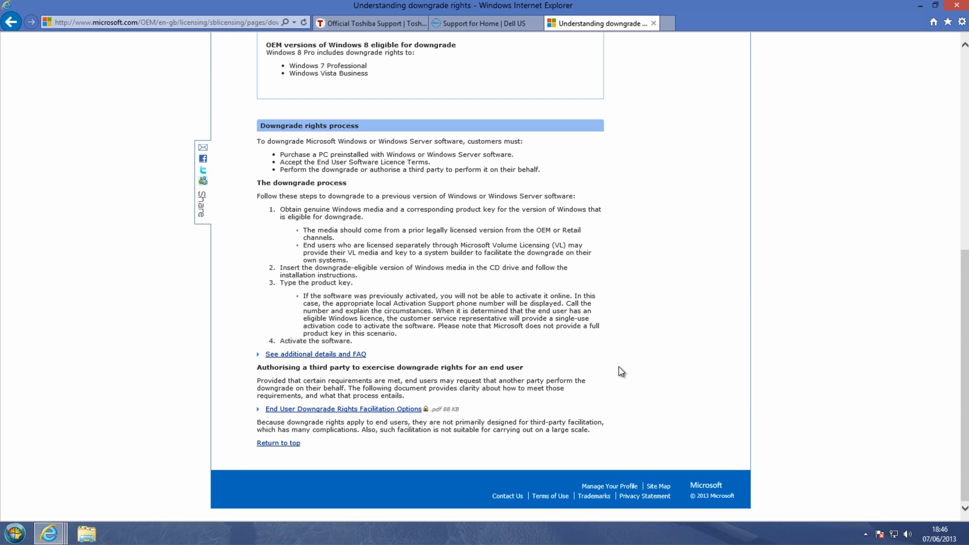
scroll(621, 372, up, 8)
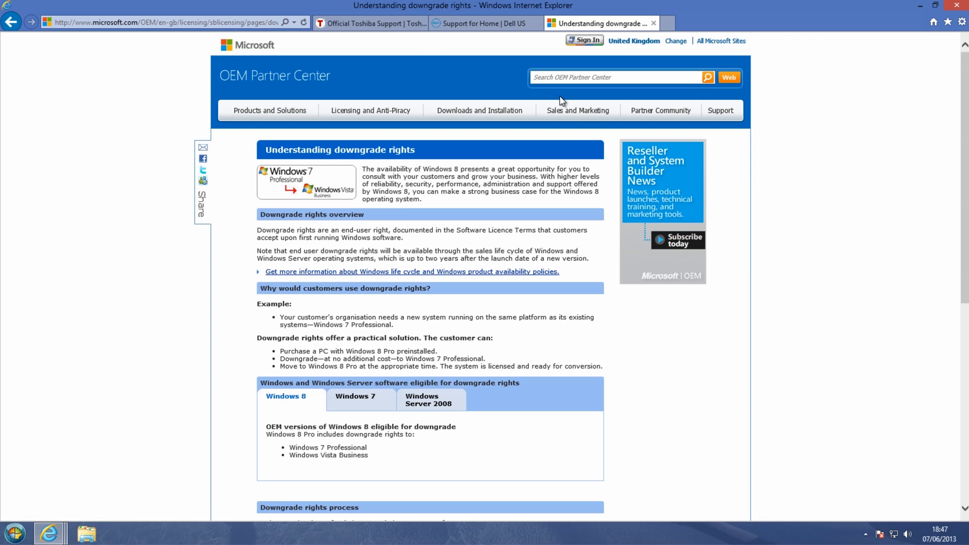
- Open the Satellite laptop support page from the Computers category on the Toshiba support site
click(470, 26)
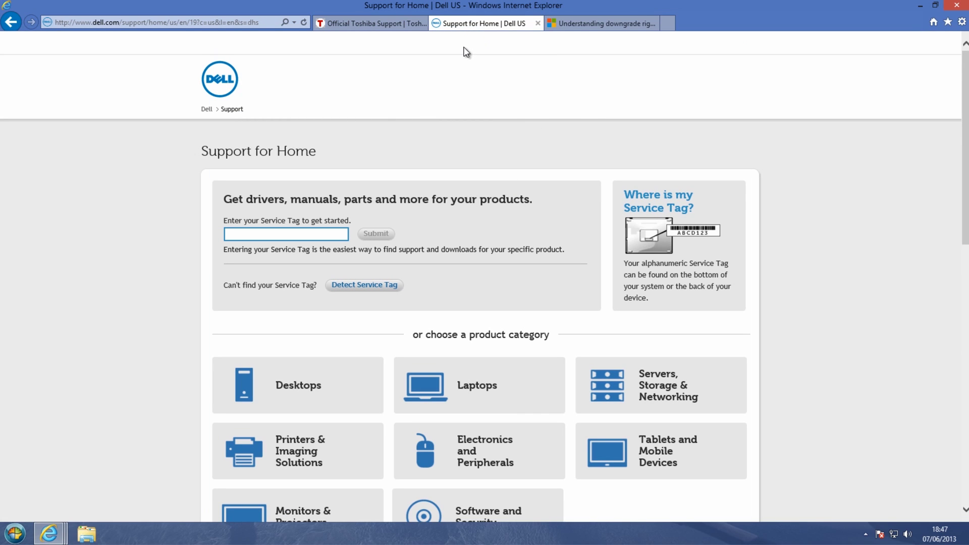
click(371, 23)
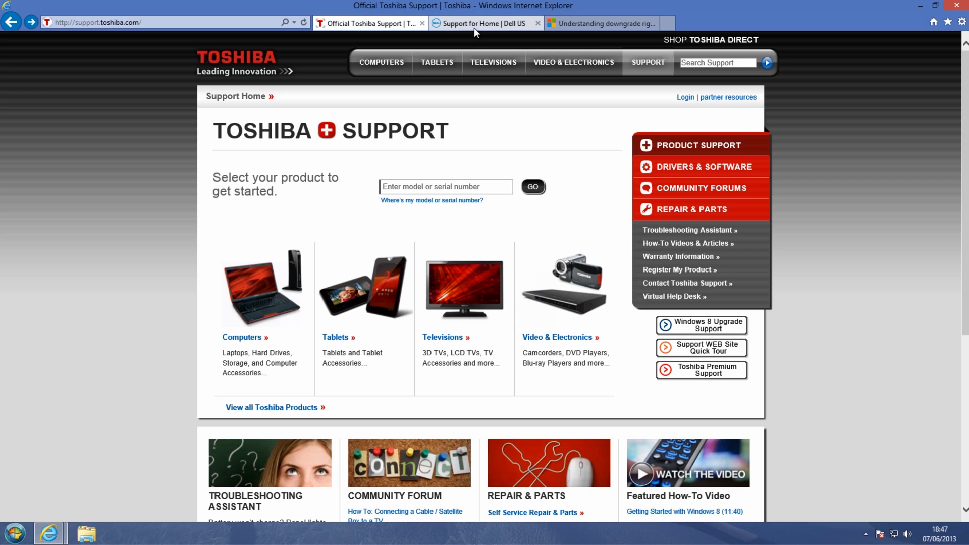
mouse_move(413, 183)
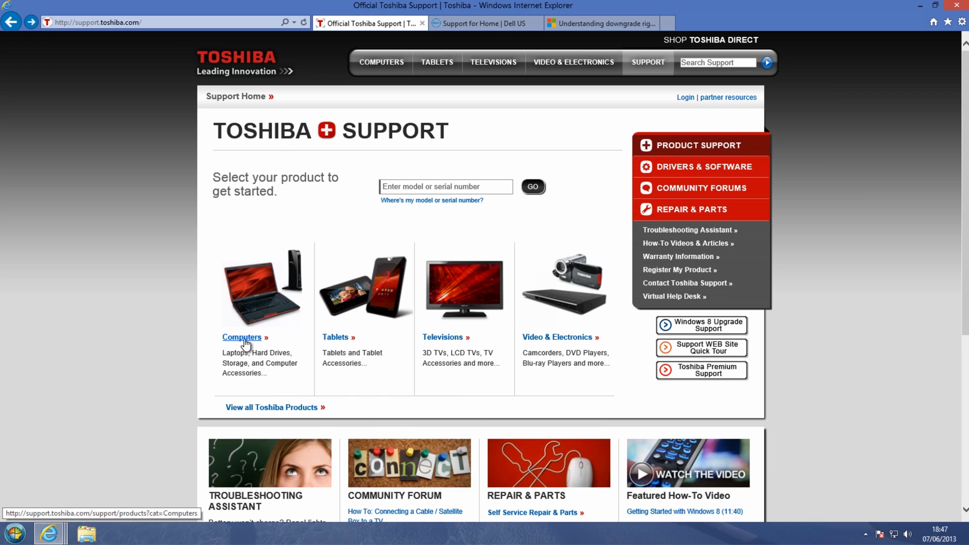
click(246, 343)
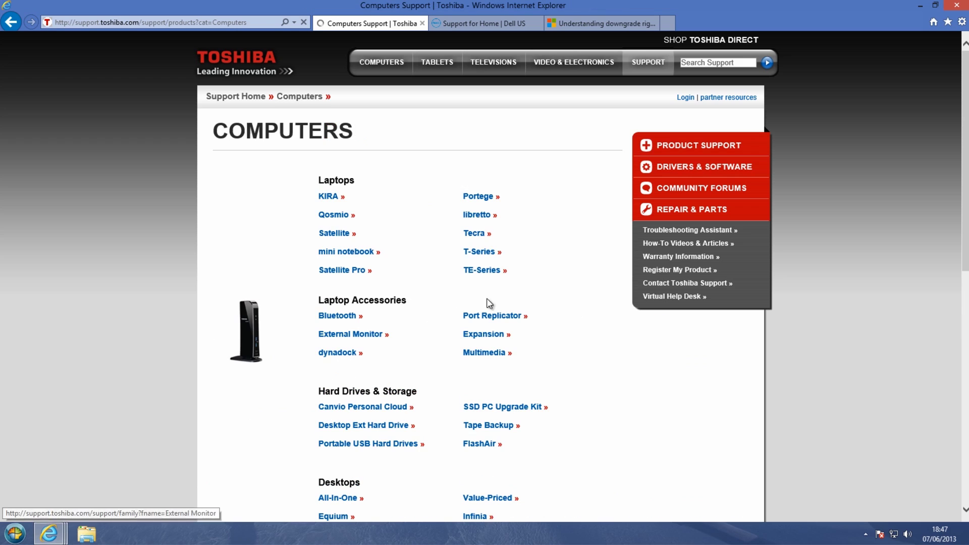
click(332, 234)
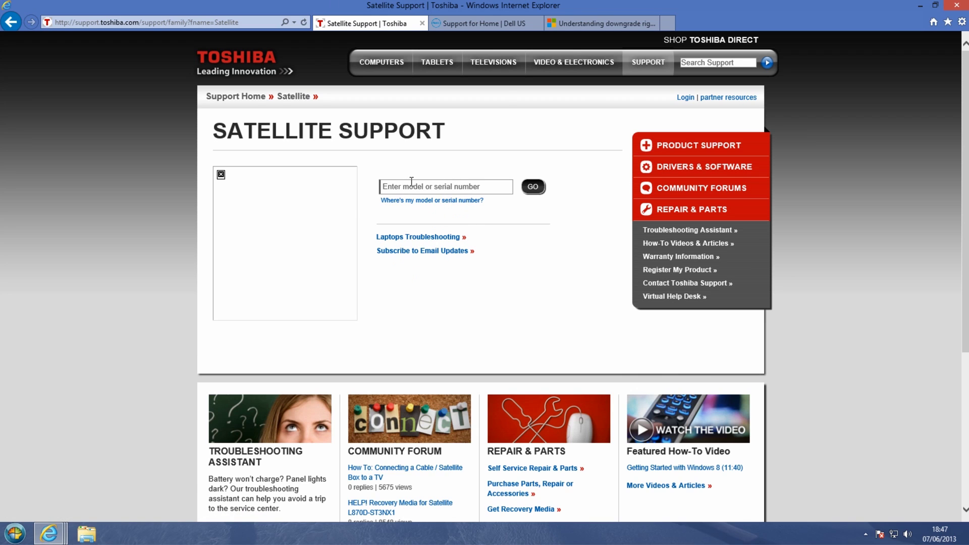
- Open the Drivers & Downloads section for the Inspiron 13 N3010 laptop on the Dell support site
click(479, 25)
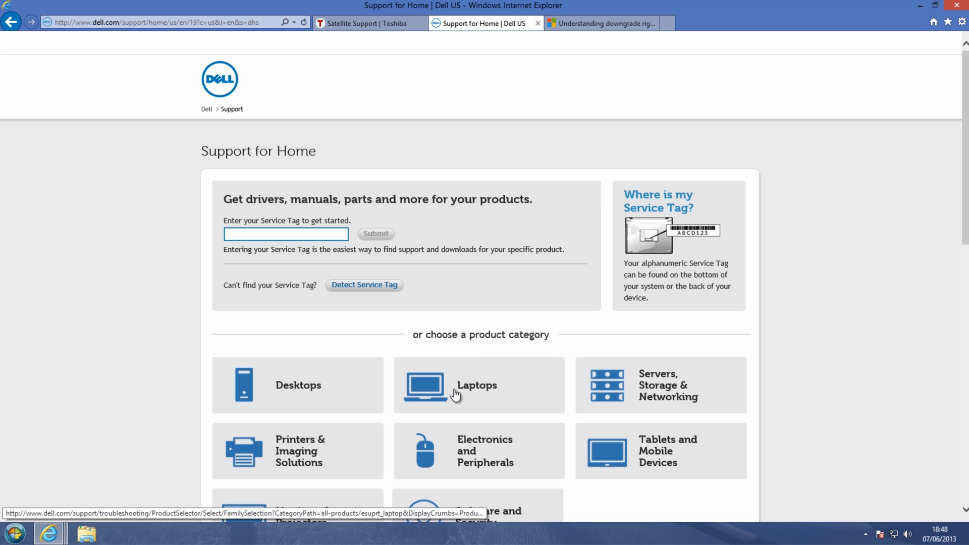
click(473, 392)
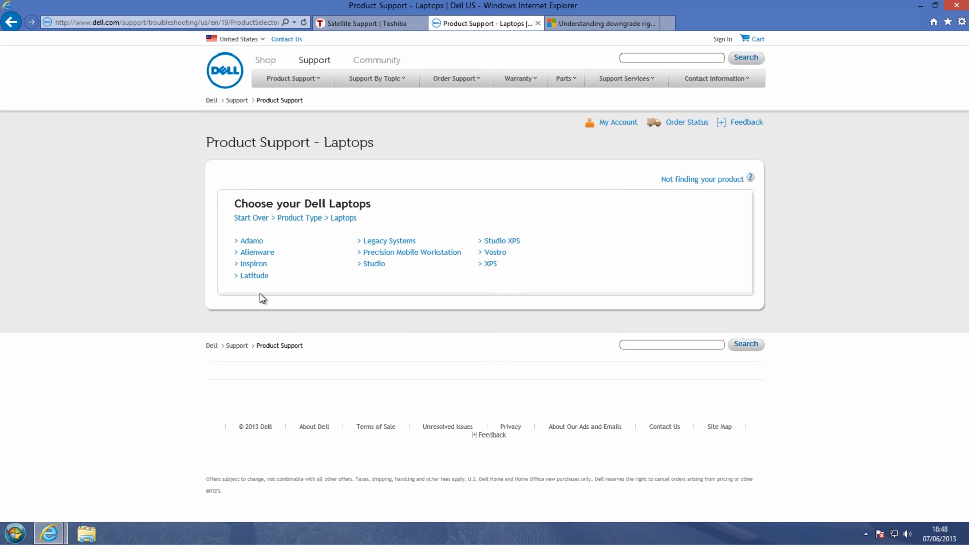
click(261, 268)
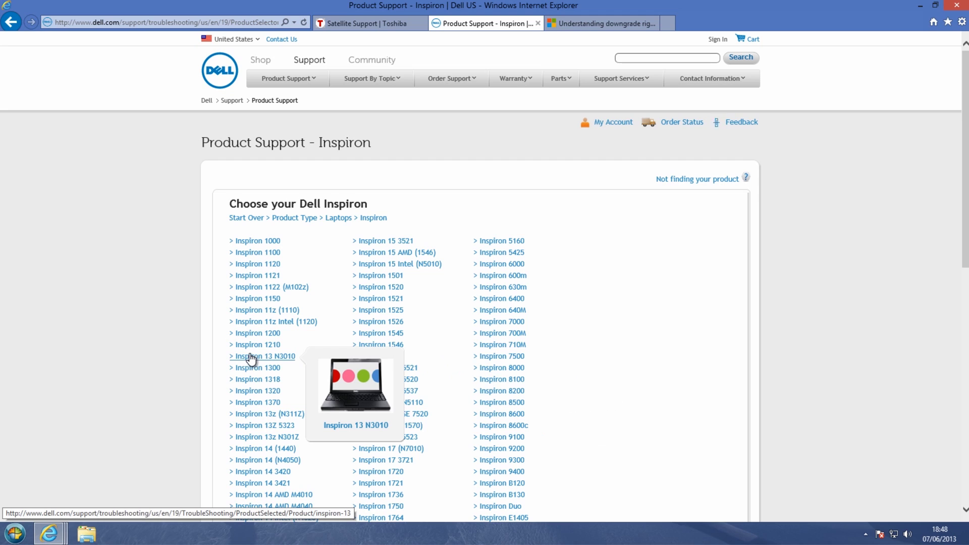
click(244, 360)
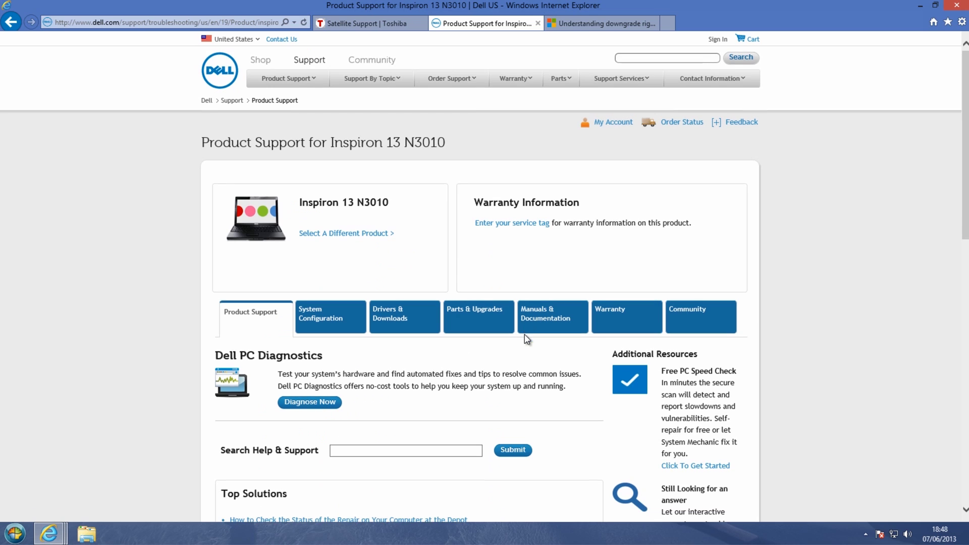
click(388, 324)
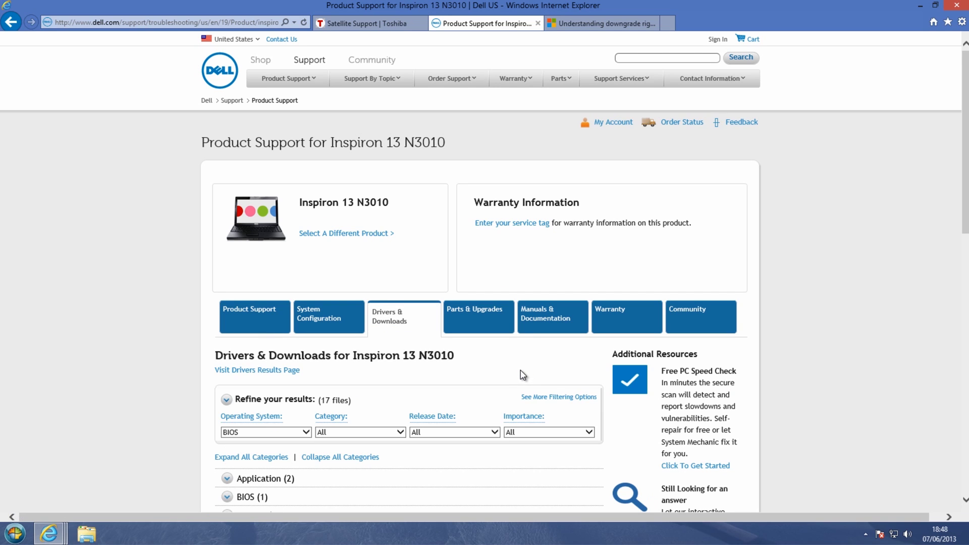
- Filter the Inspiron 13 N3010 drivers to MS Windows 7 64-bit with all categories, and review the driver categories
scroll(522, 375, down, 3)
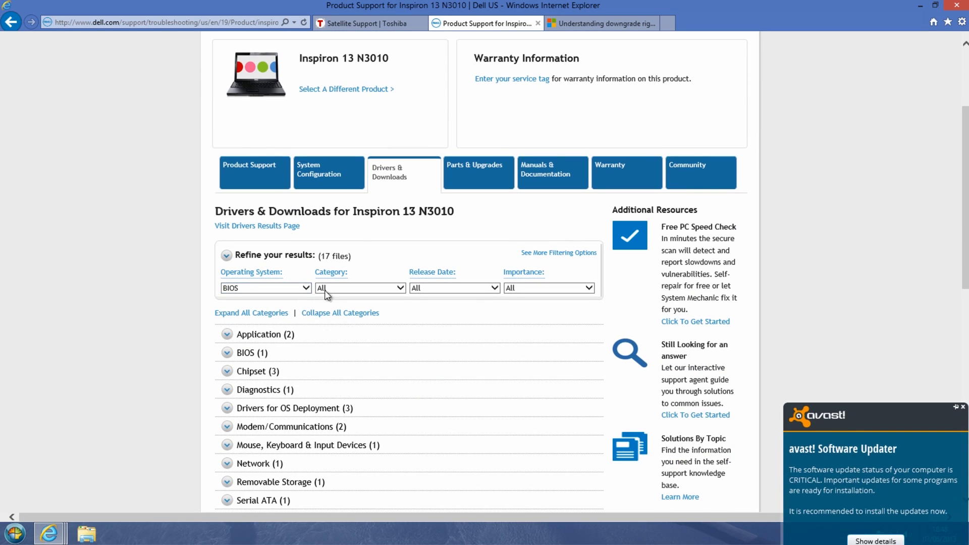
click(305, 287)
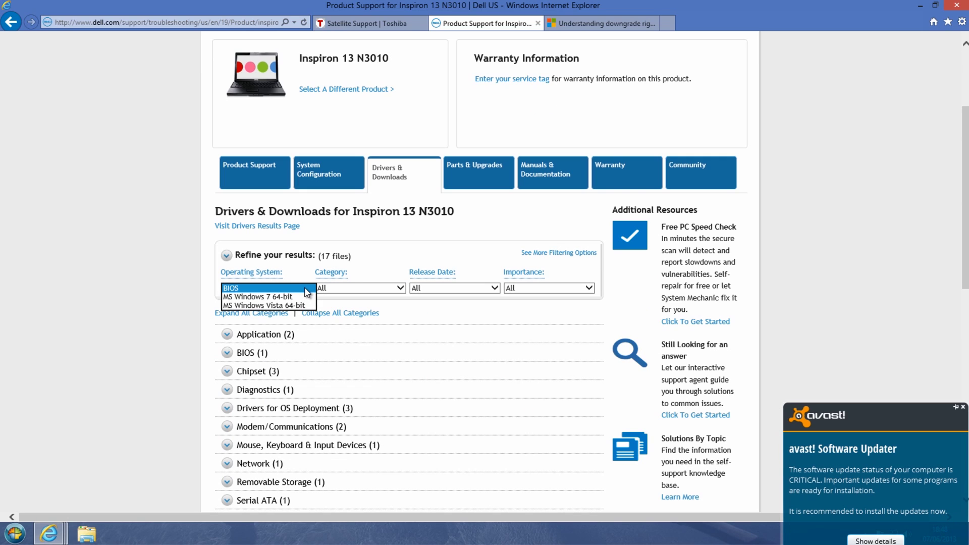
click(273, 298)
click(376, 288)
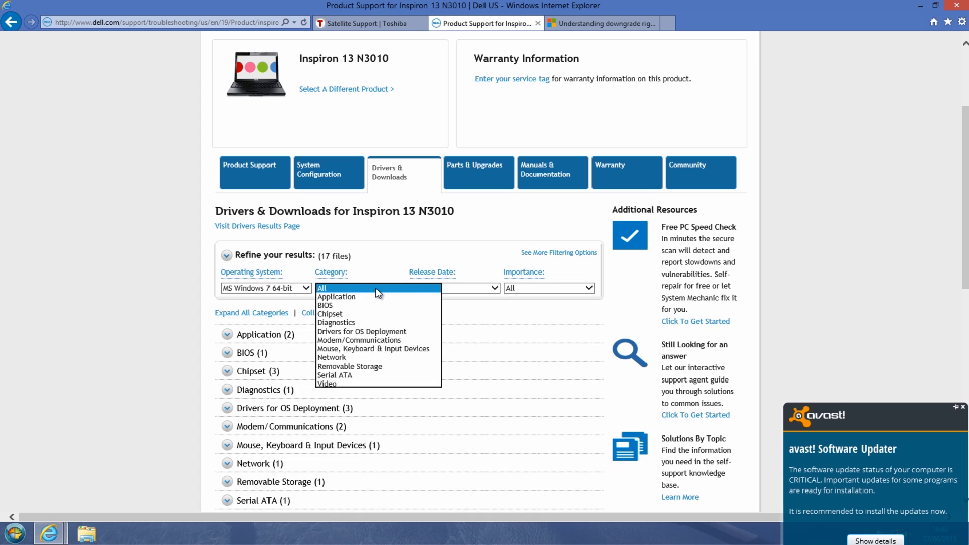
click(375, 289)
scroll(323, 412, down, 1)
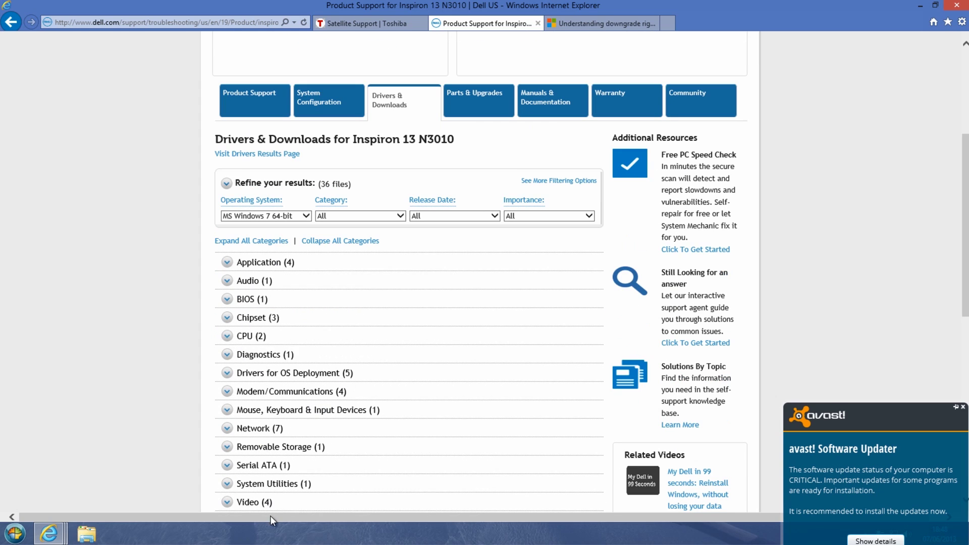
scroll(368, 407, down, 1)
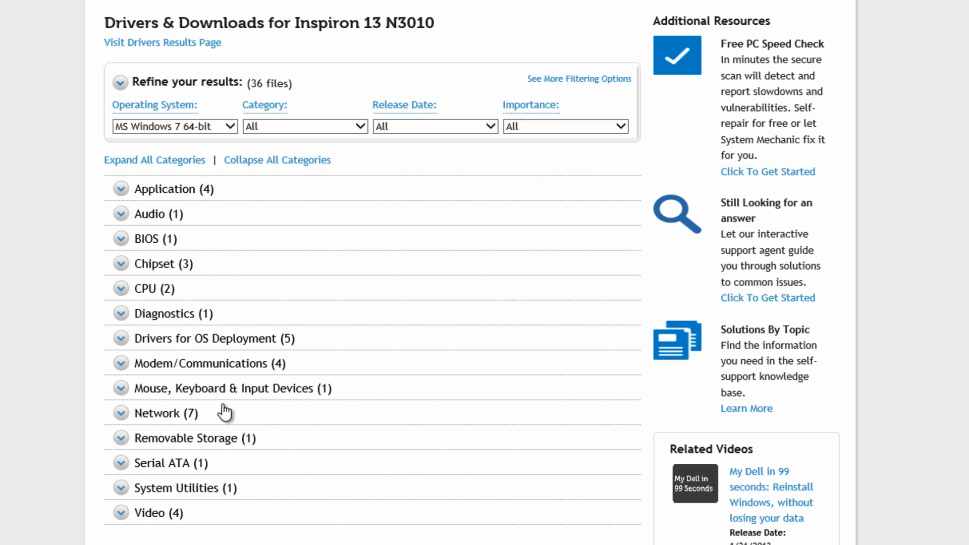
mouse_move(146, 424)
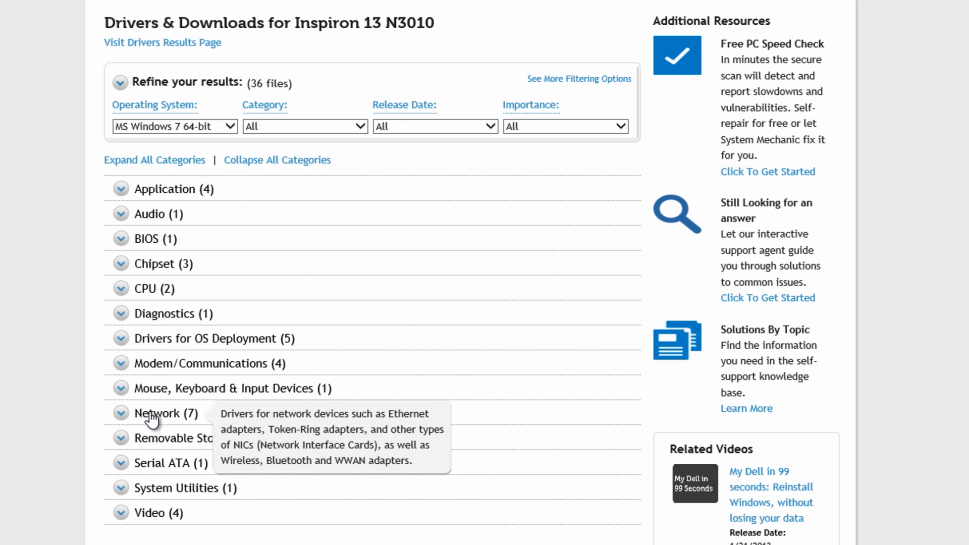
mouse_move(148, 250)
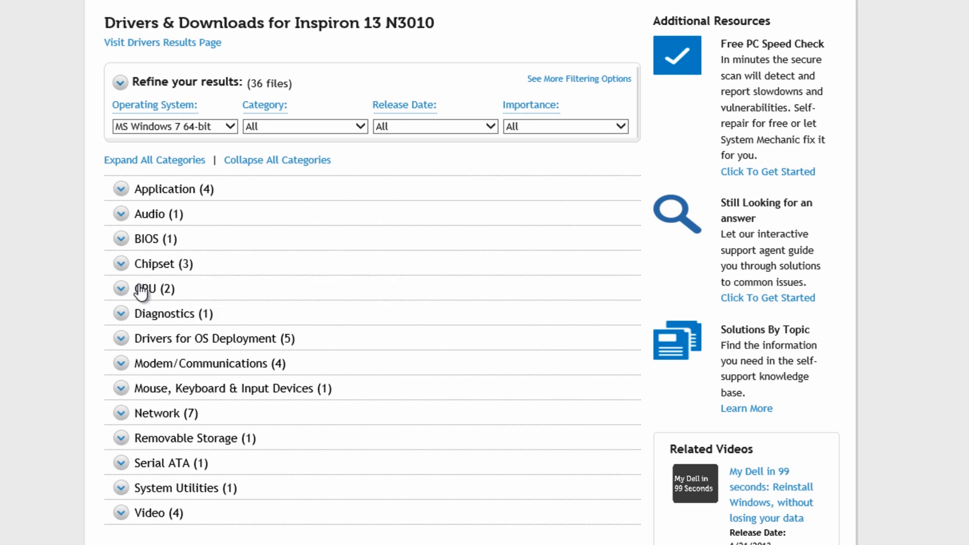
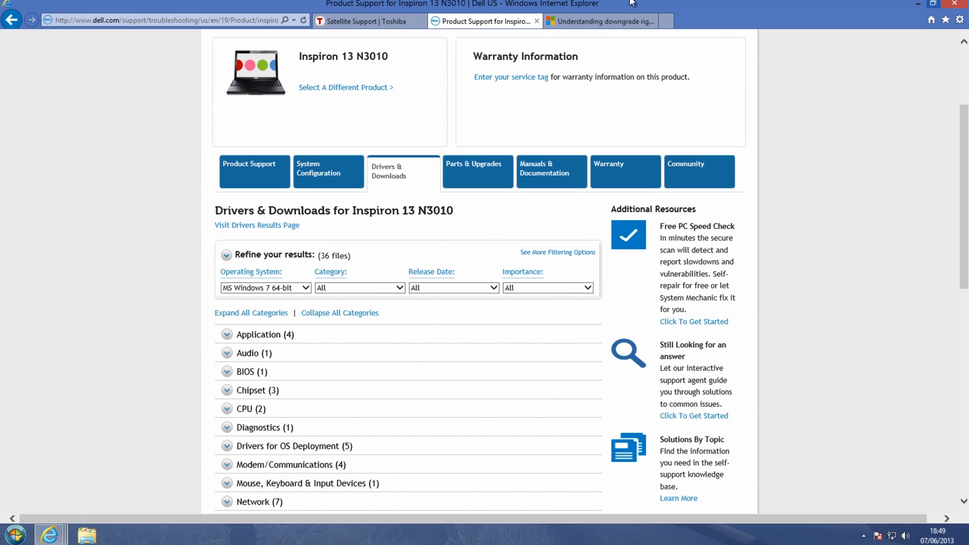
- Close the browser with all its tabs and open Recovery in the Windows Control Panel
click(955, 4)
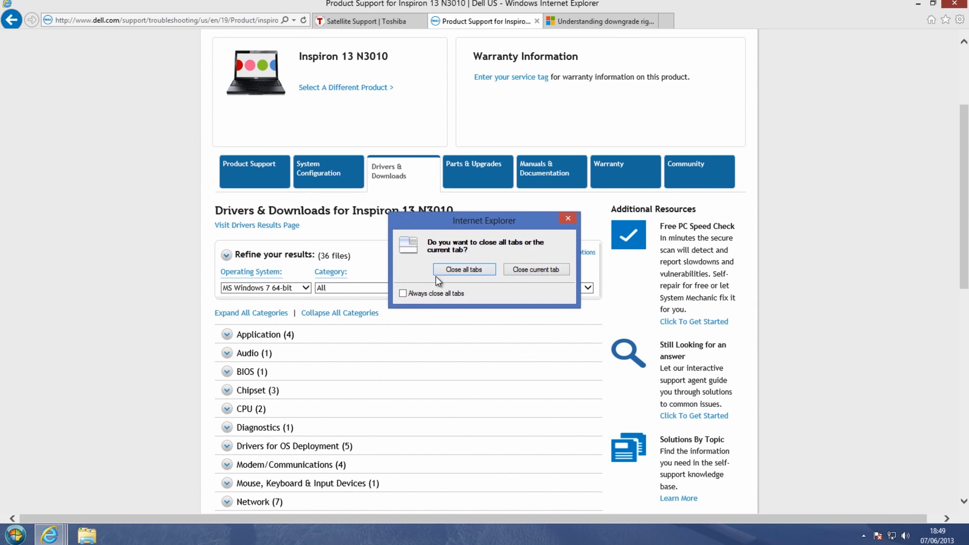
click(452, 273)
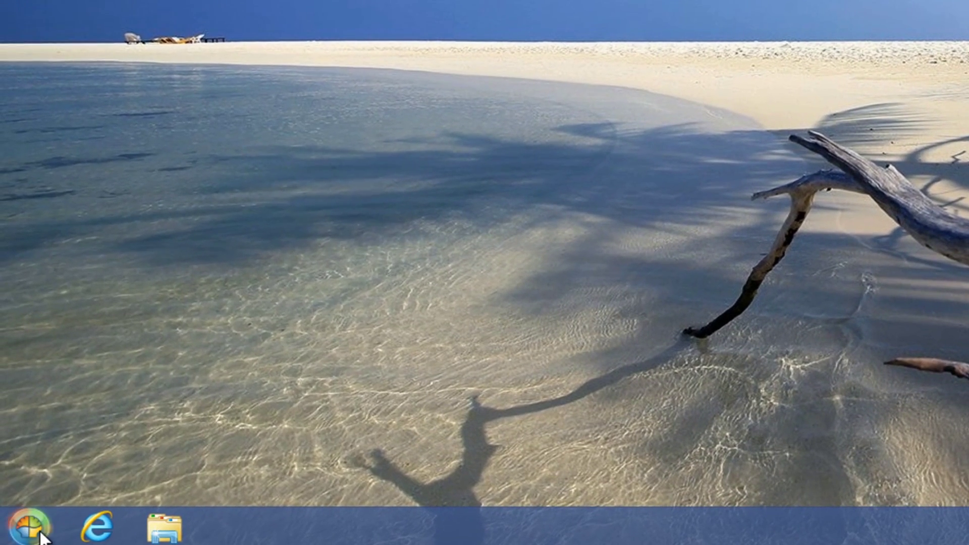
click(30, 527)
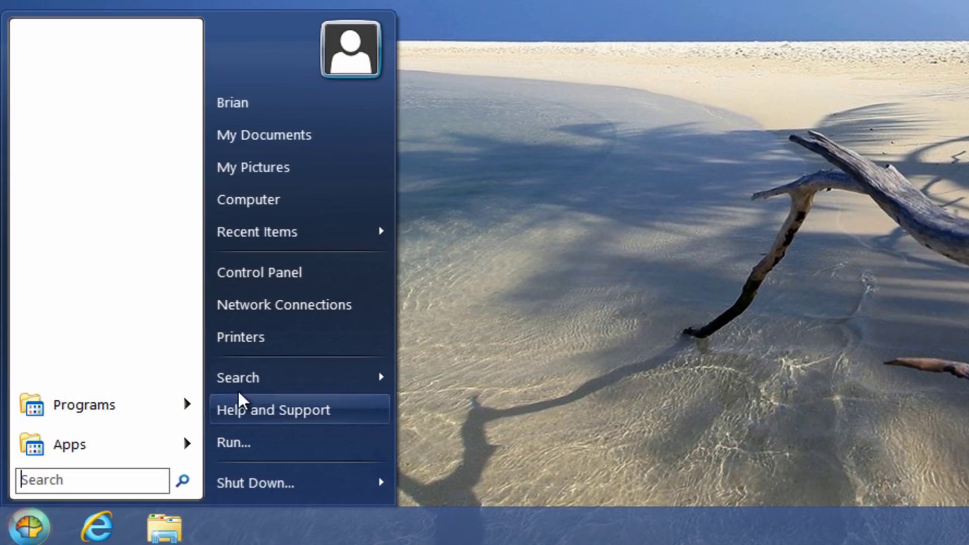
click(304, 268)
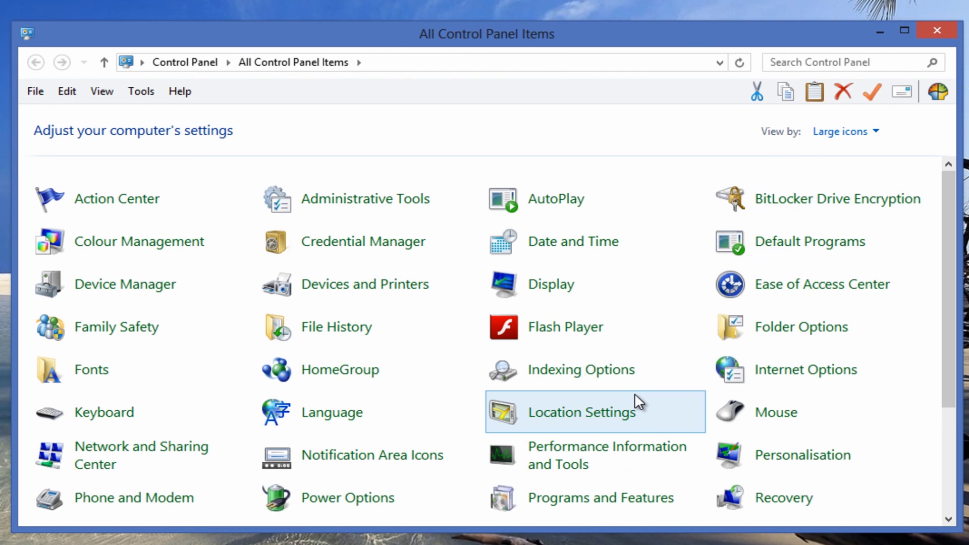
drag(946, 230, 946, 325)
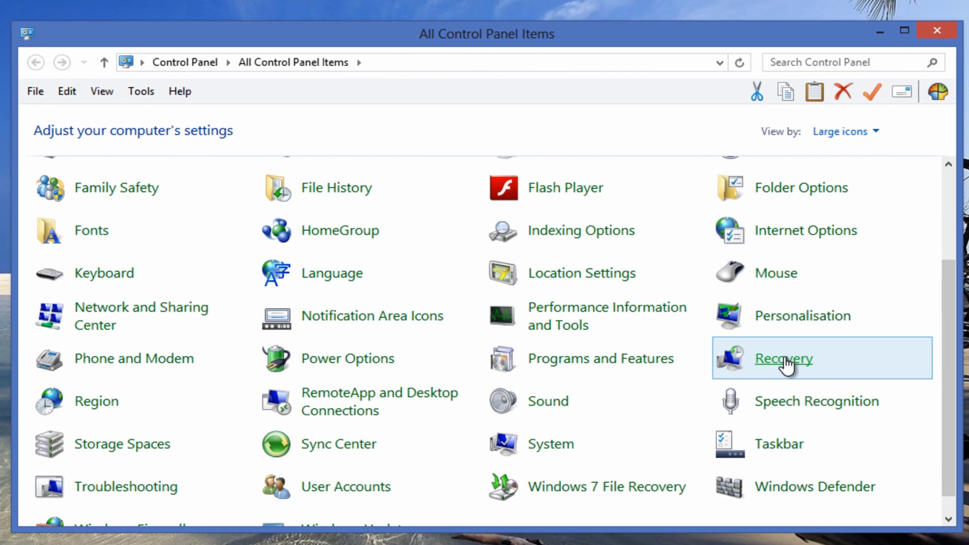
click(783, 356)
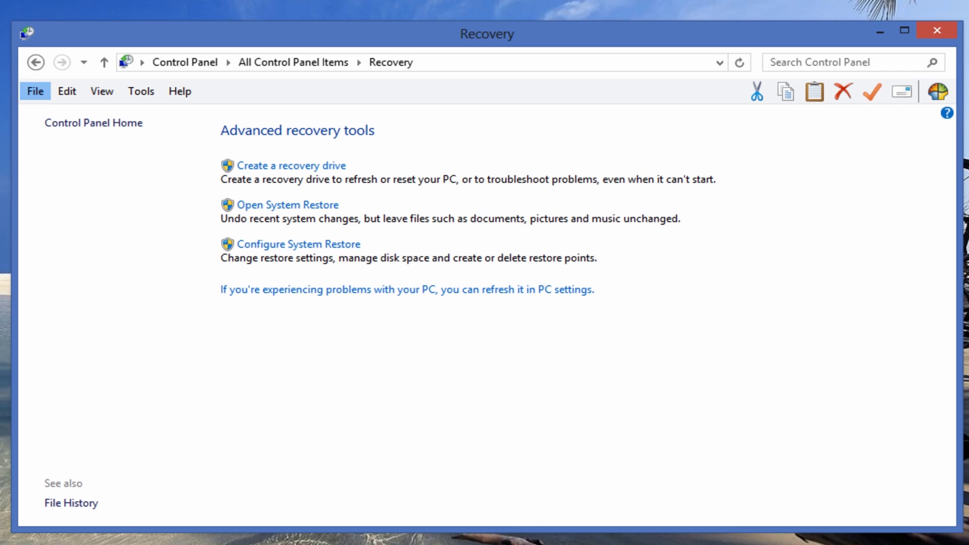
- Check that the removable disk appears among the computer's drives, then close the Computer window
key(super)
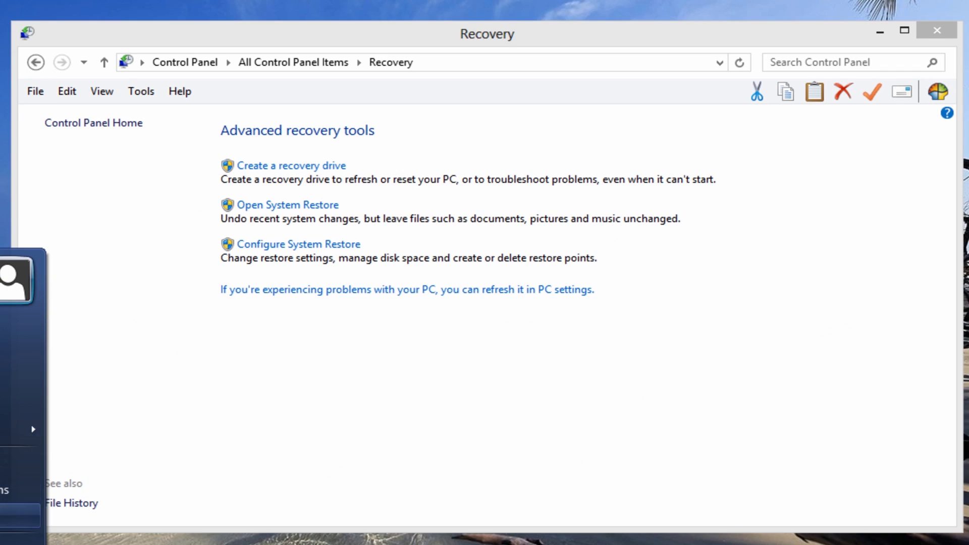
key(Return)
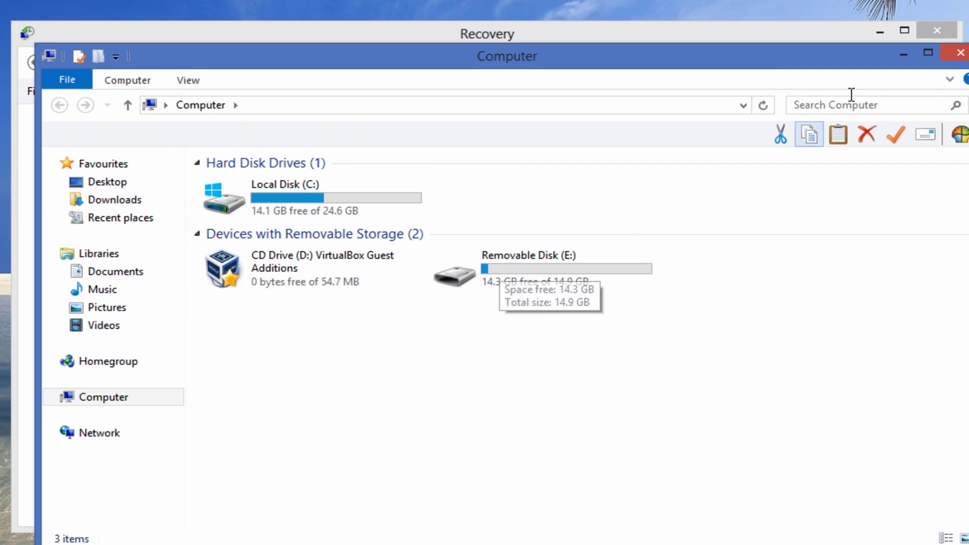
click(960, 54)
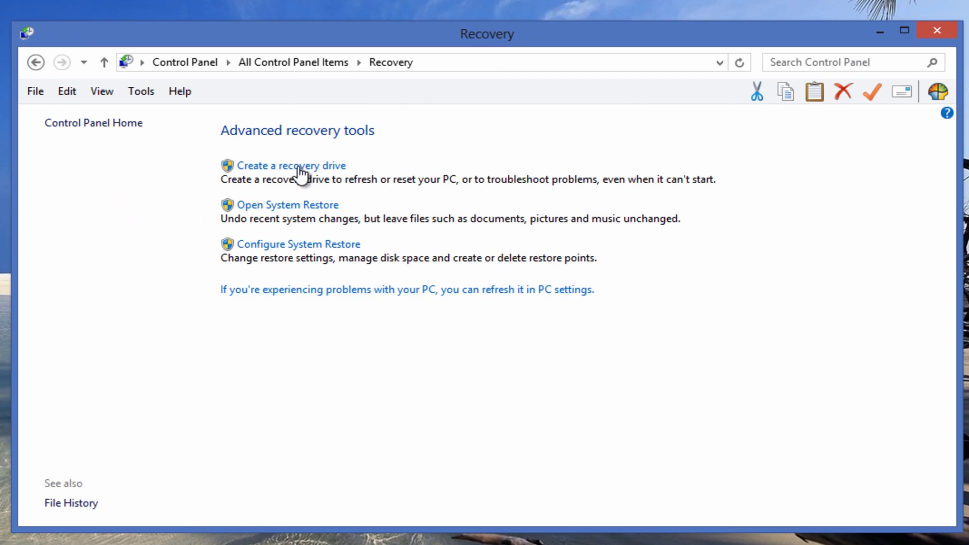
- Start creating a recovery drive, allow Recovery Media Creator to make changes, and continue to the USB flash drive selection
click(296, 165)
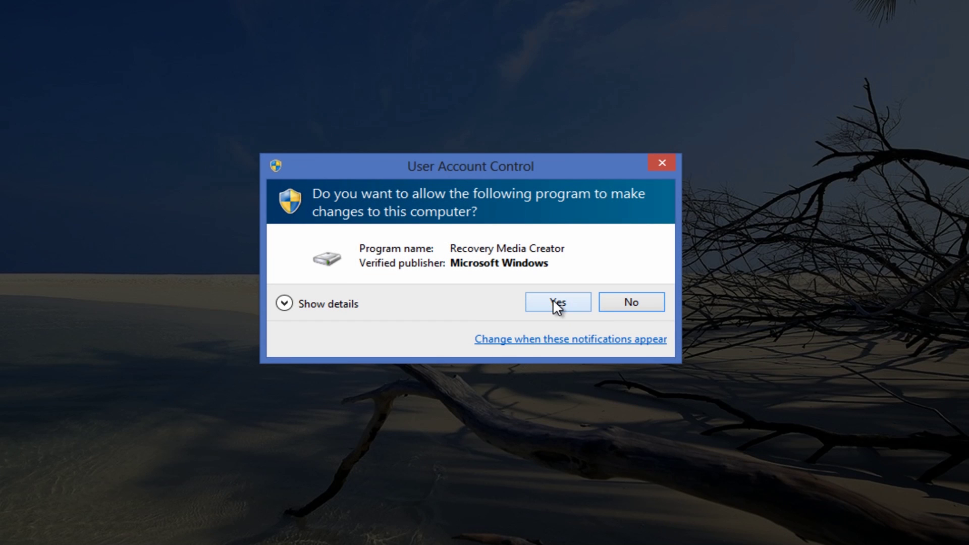
click(553, 302)
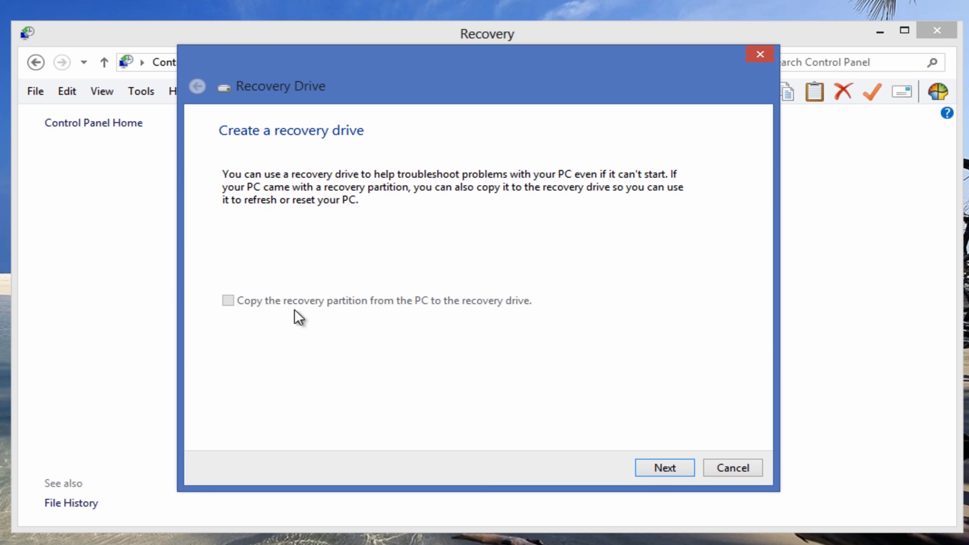
click(678, 470)
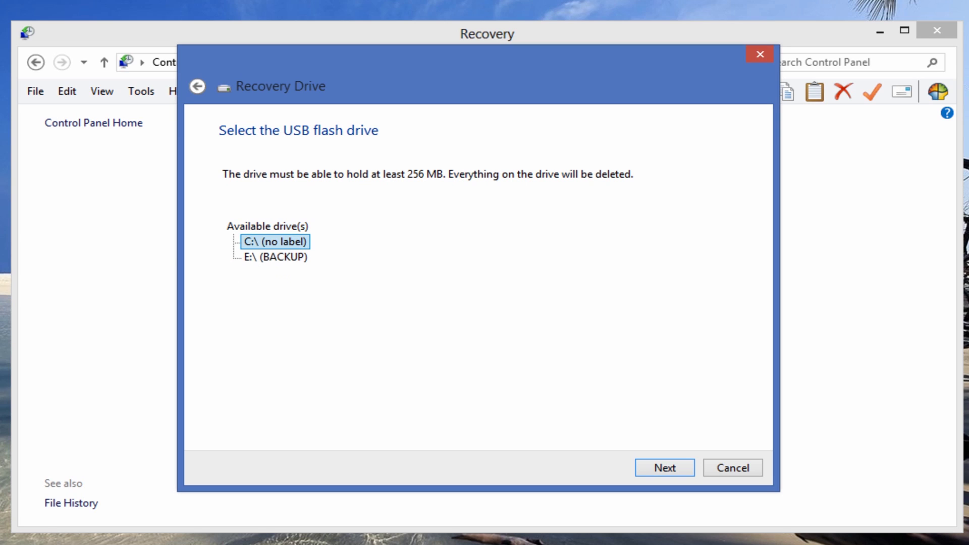
- Identify the drive letter of the removable disk in the Computer window and return to the recovery drive setup
key(super)
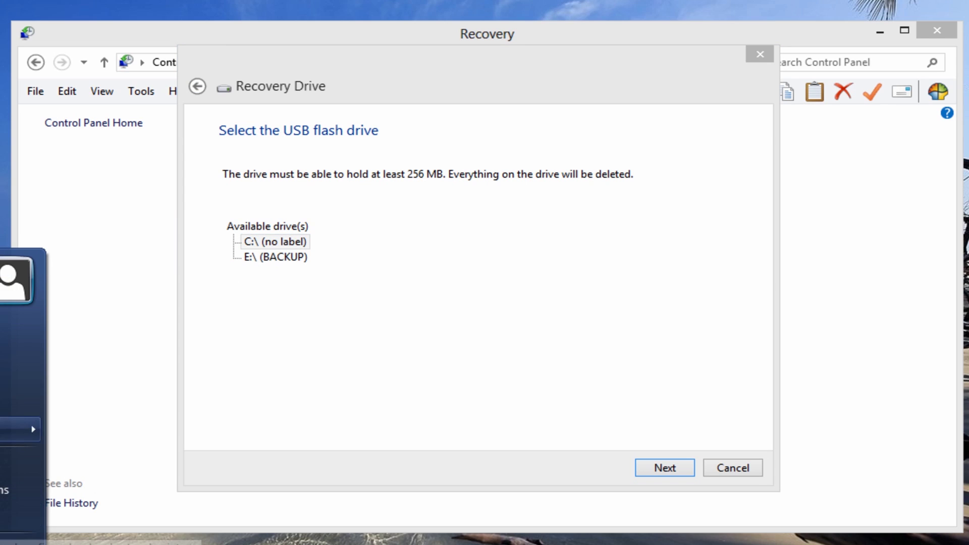
click(10, 406)
click(555, 293)
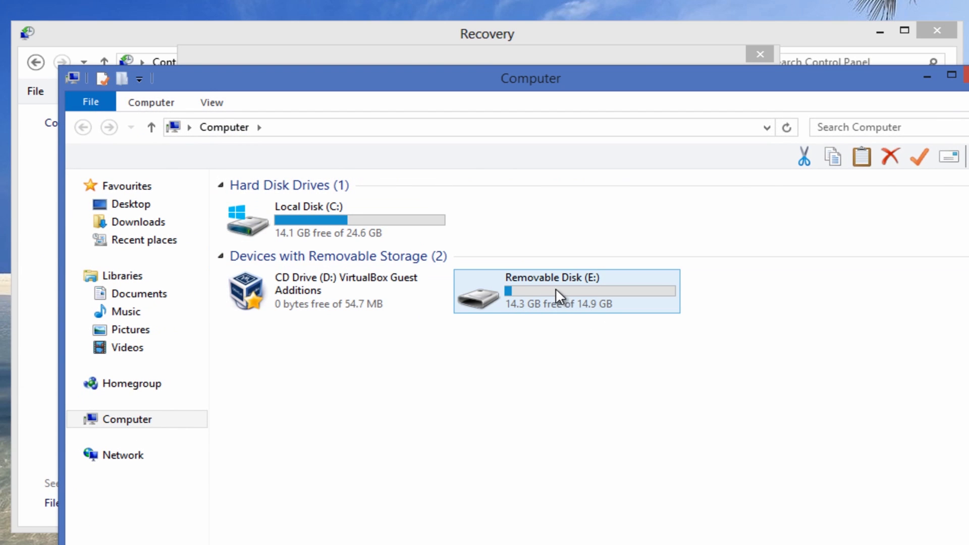
click(966, 76)
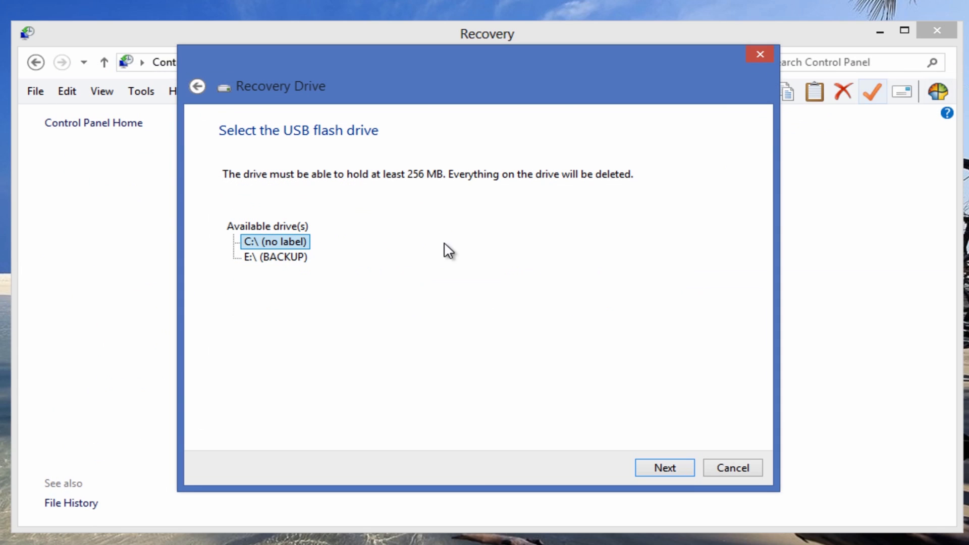
- Create the recovery drive on the USB flash drive E:\ (BACKUP) and finish the wizard when it completes
click(281, 258)
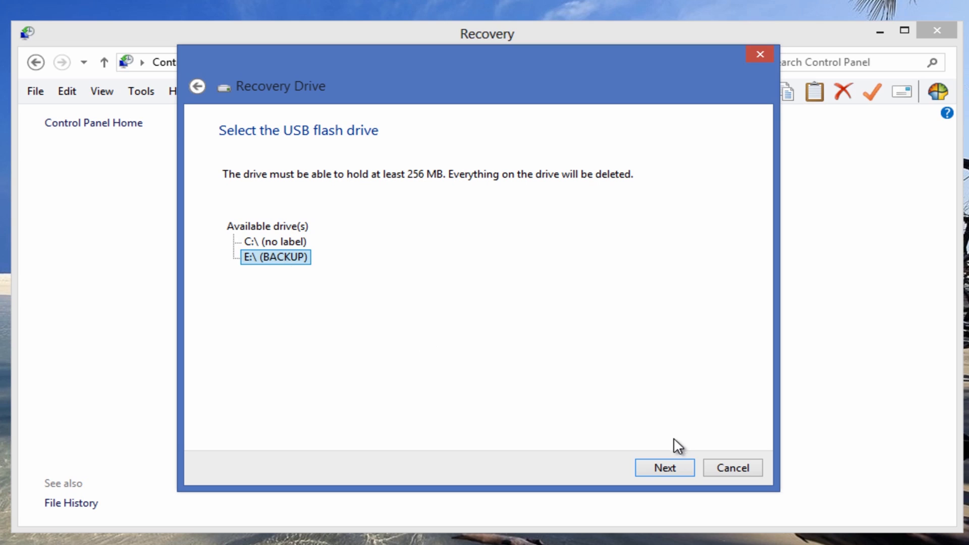
click(666, 467)
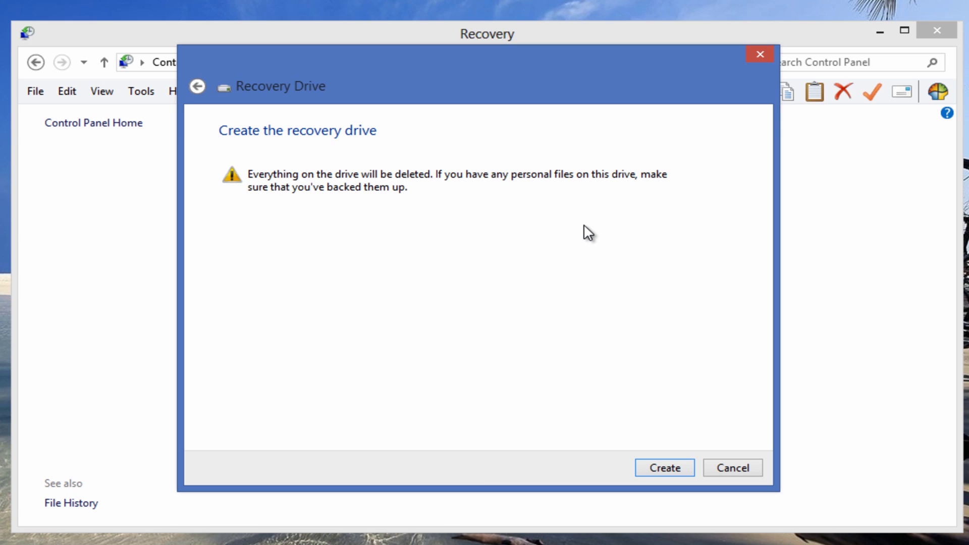
key(Tab)
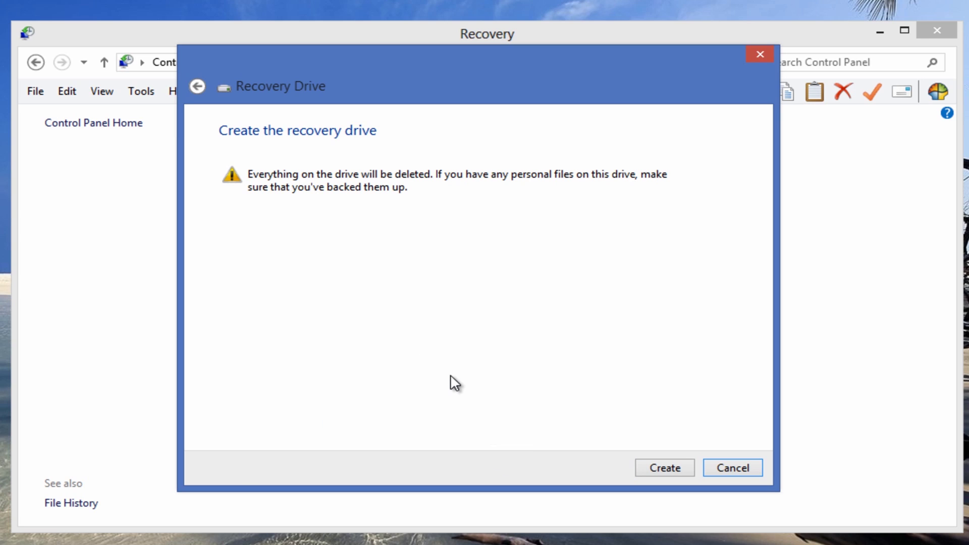
click(664, 468)
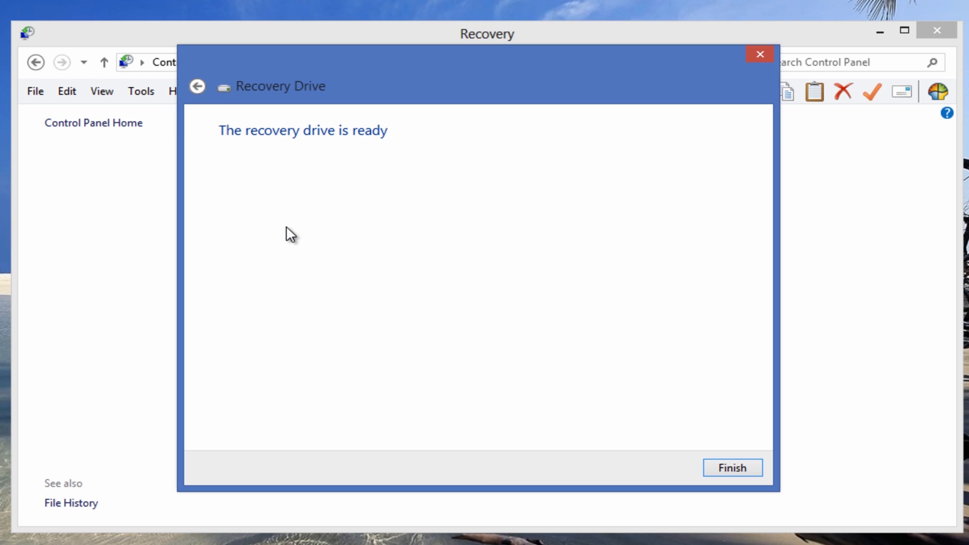
click(725, 473)
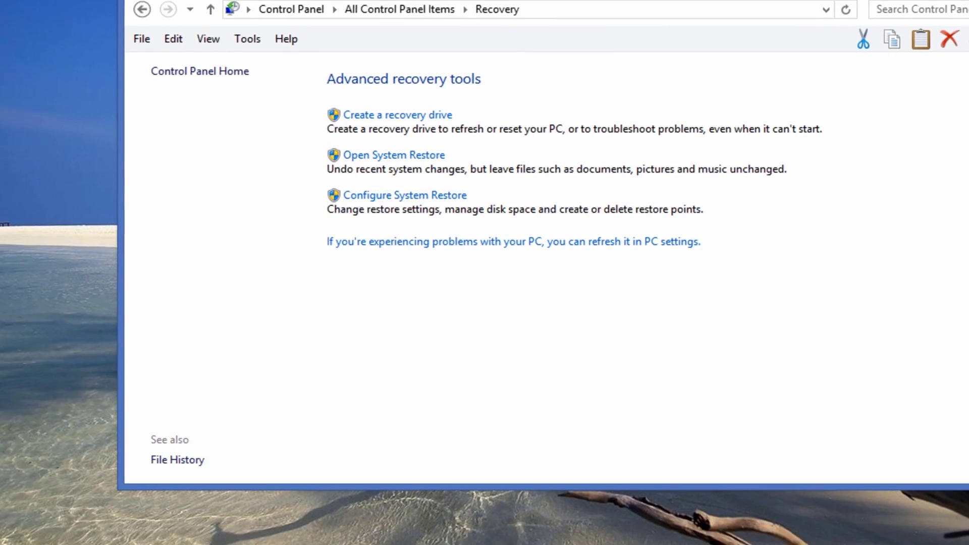
- Examine the files written to Removable Disk (E:), then close its window and the Recovery window
key(super)
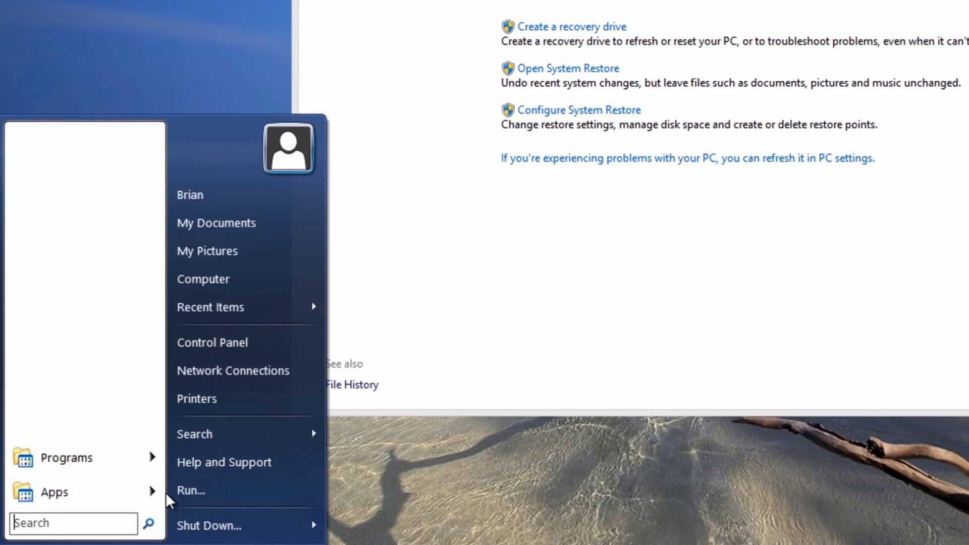
click(233, 280)
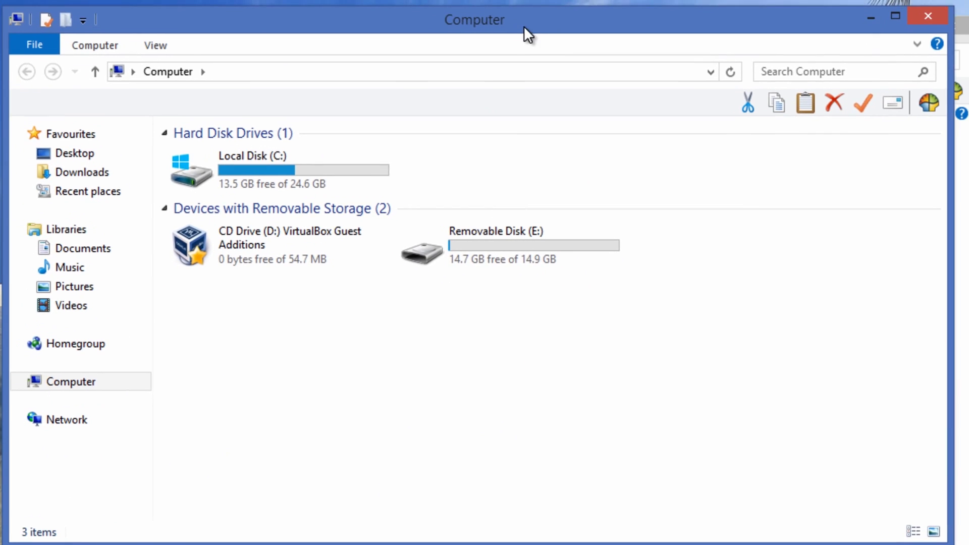
double_click(474, 241)
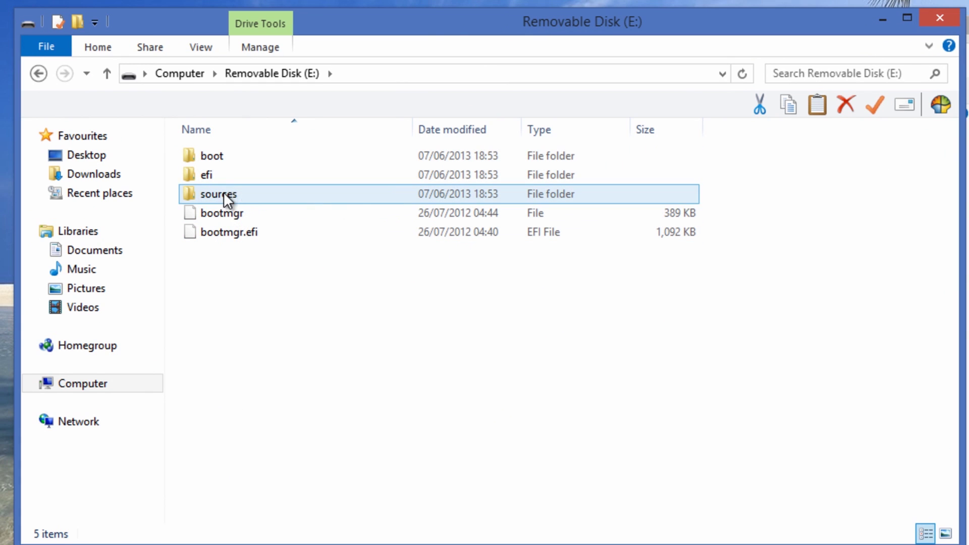
click(940, 19)
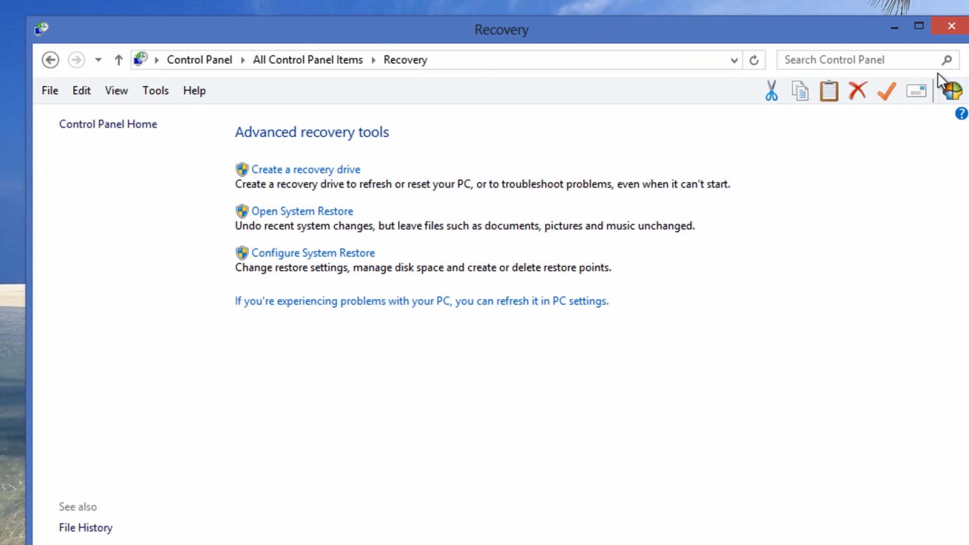
click(953, 30)
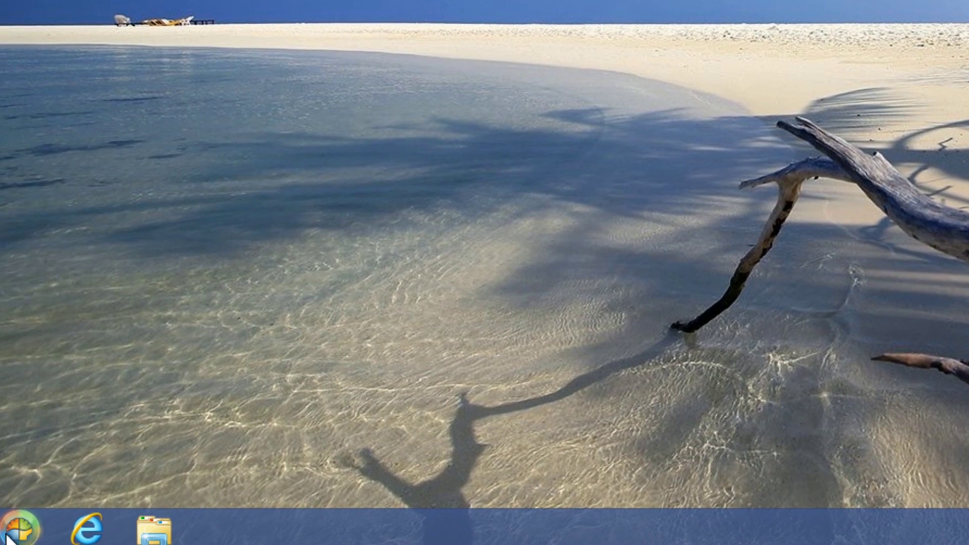
- Restart the computer and boot it from the Windows 7 installation disc
click(10, 536)
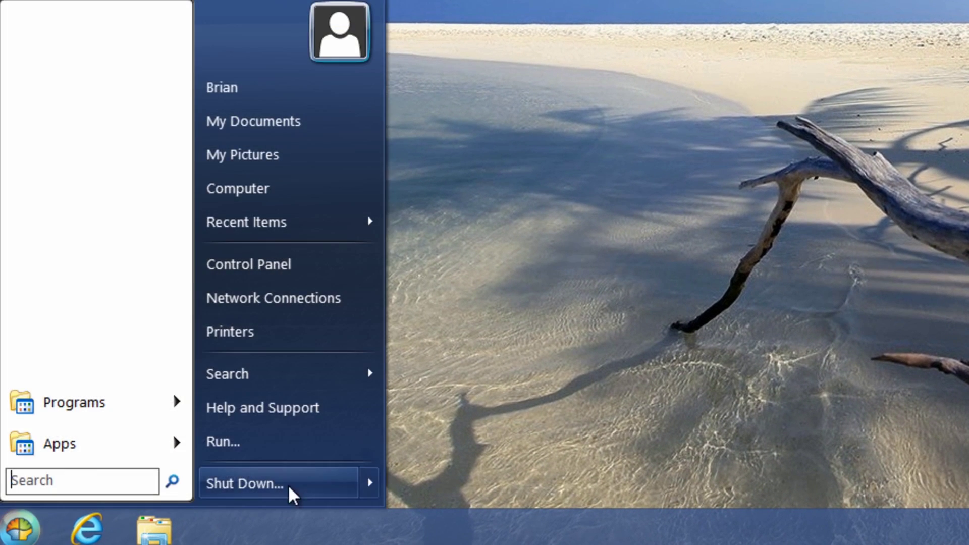
click(373, 489)
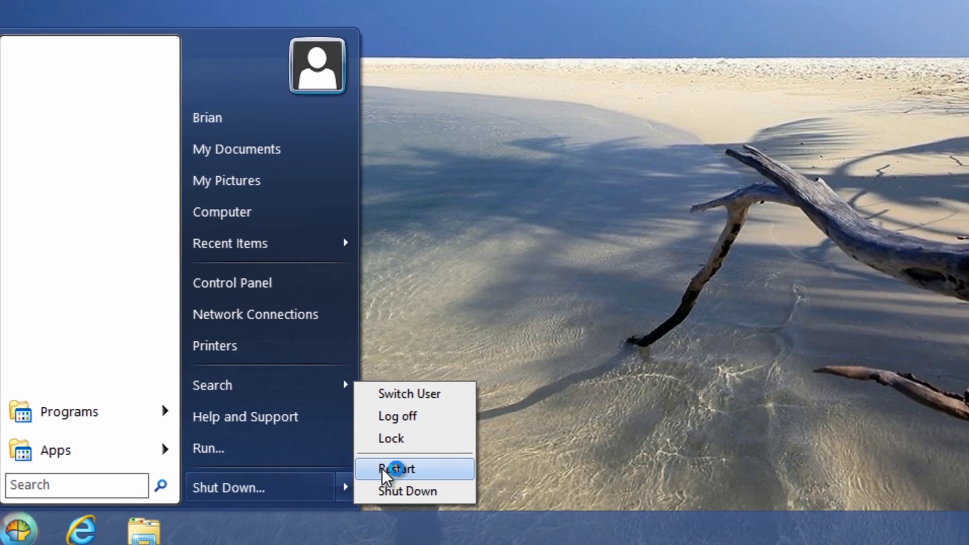
click(415, 464)
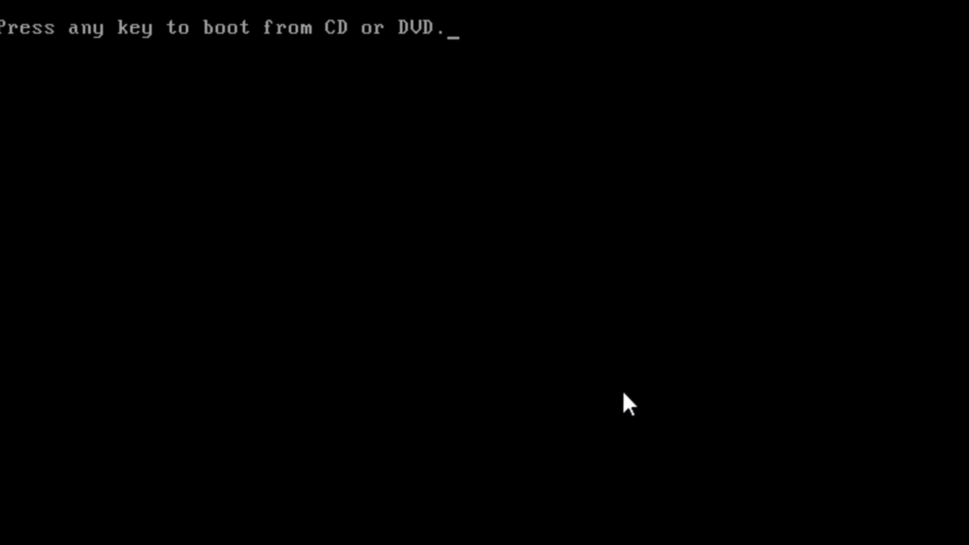
key(Return)
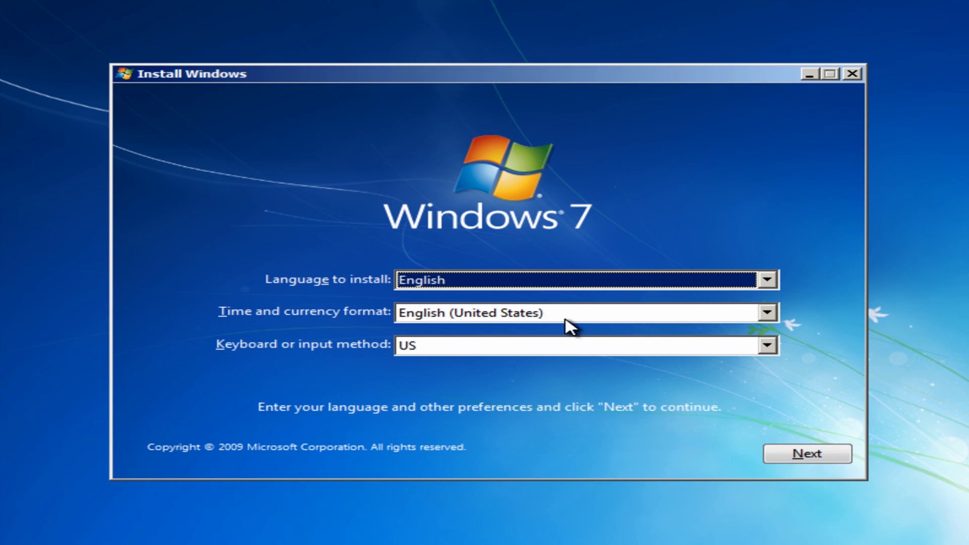
- Set the time and currency format to English (United Kingdom) and continue with the Windows 7 setup
click(587, 313)
click(768, 332)
click(650, 334)
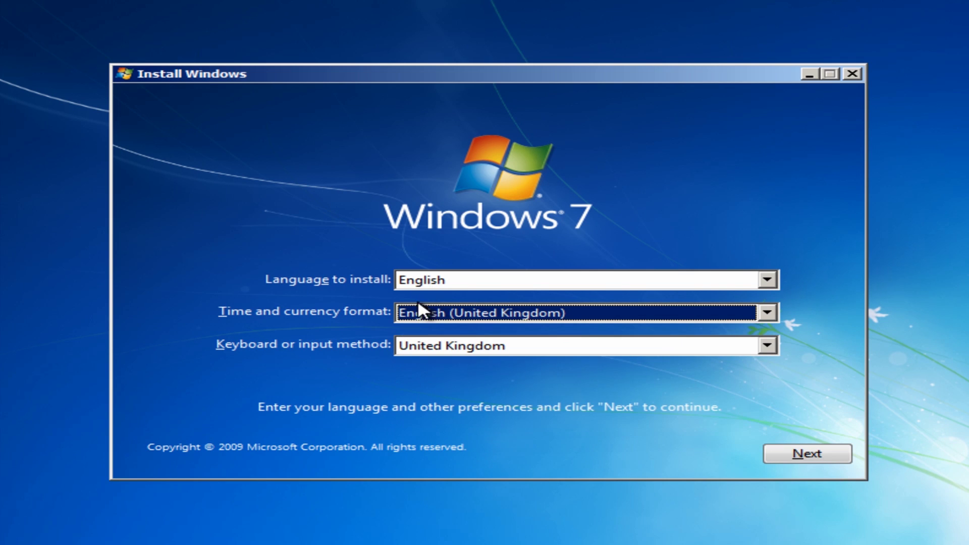
click(794, 454)
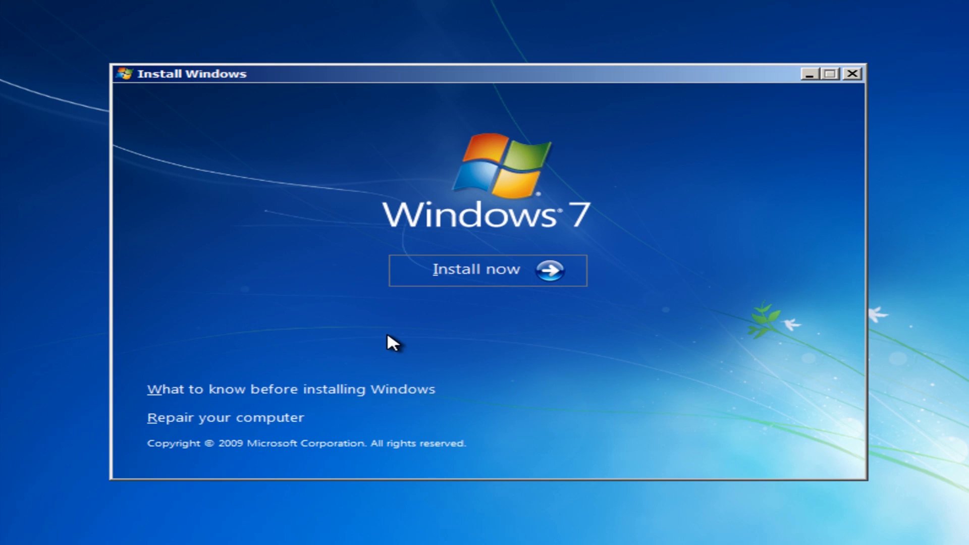
- Start the Windows 7 installation and accept the license terms
click(498, 277)
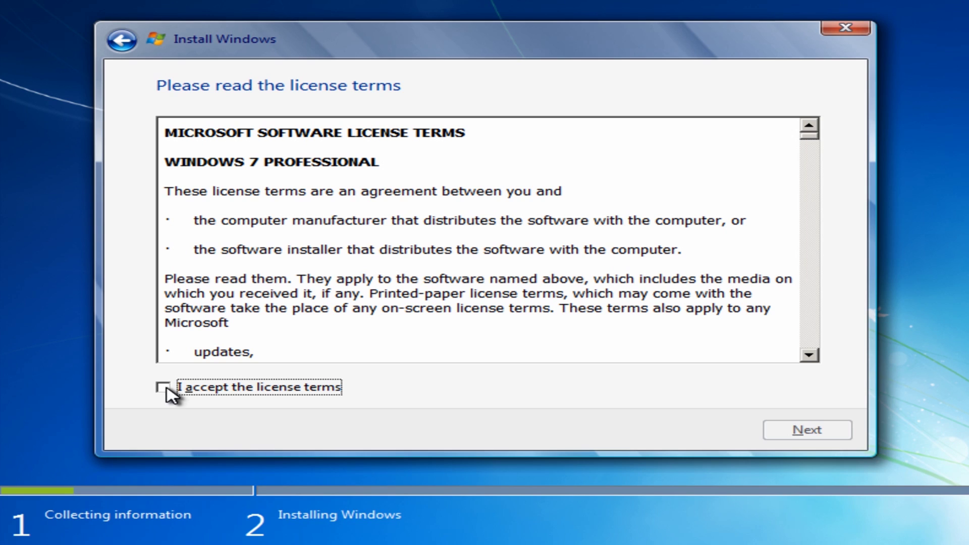
click(162, 388)
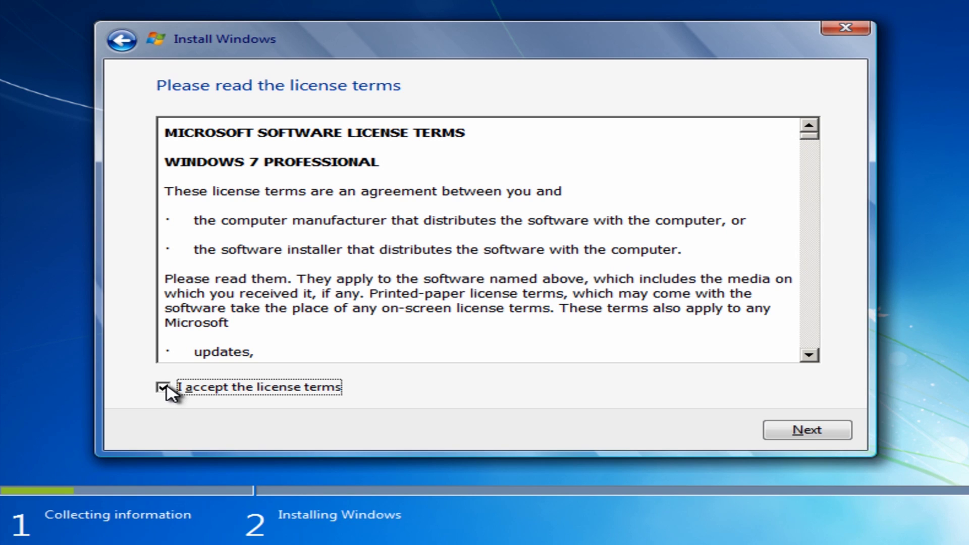
click(808, 437)
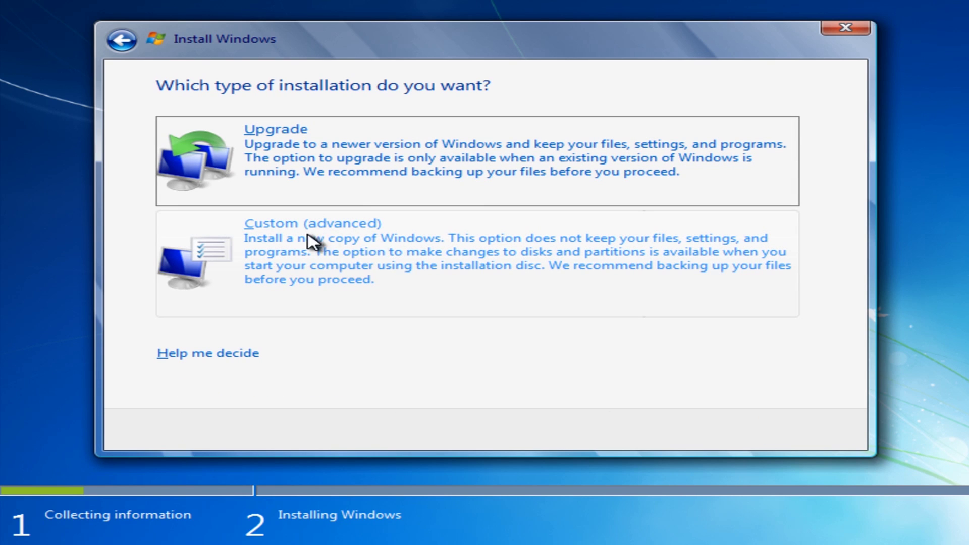
- Choose a Custom (advanced) installation on Disk 0 Partition 2 and agree to move the previous Windows files to Windows.old
click(392, 242)
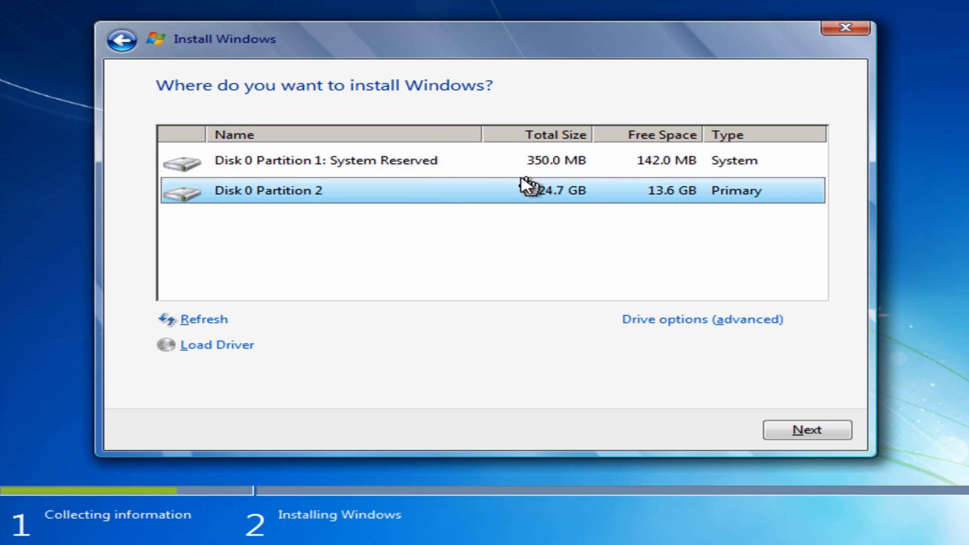
click(830, 435)
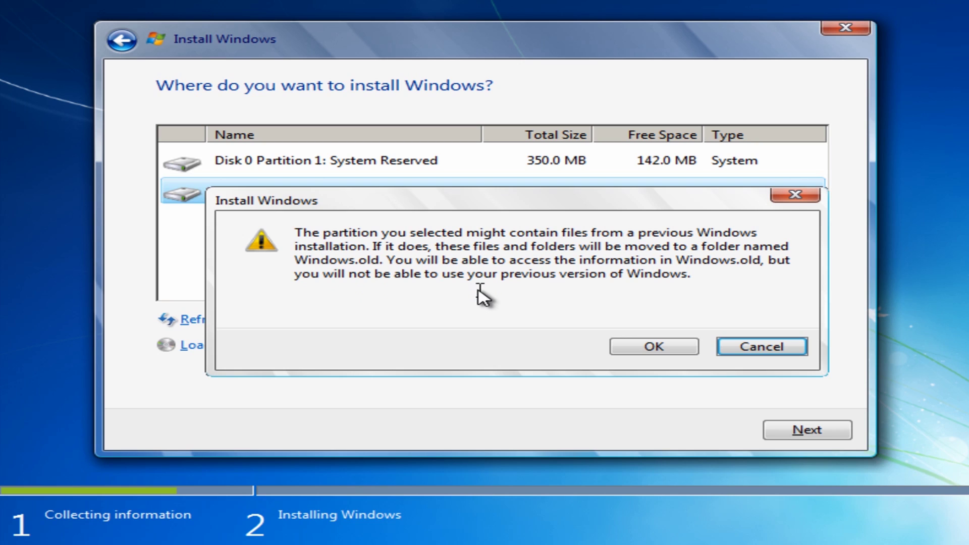
click(655, 348)
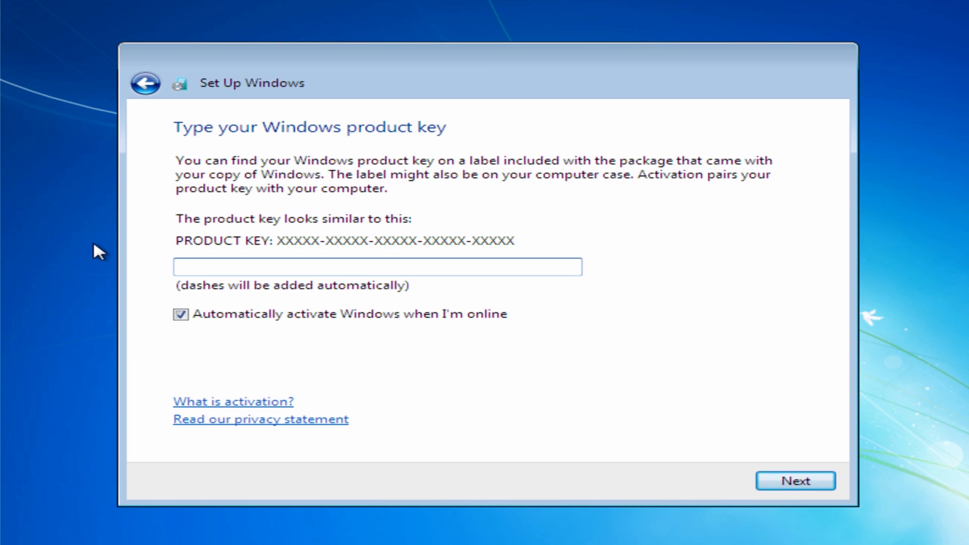
- Enter the Windows product key, continue through setup and choose Home network as the computer's current location
key(ctrl+v)
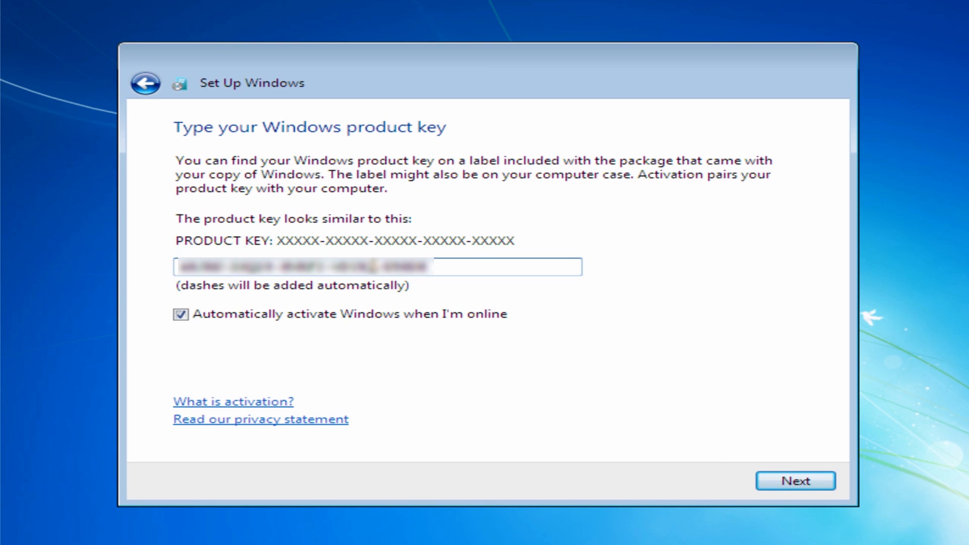
click(796, 483)
click(804, 483)
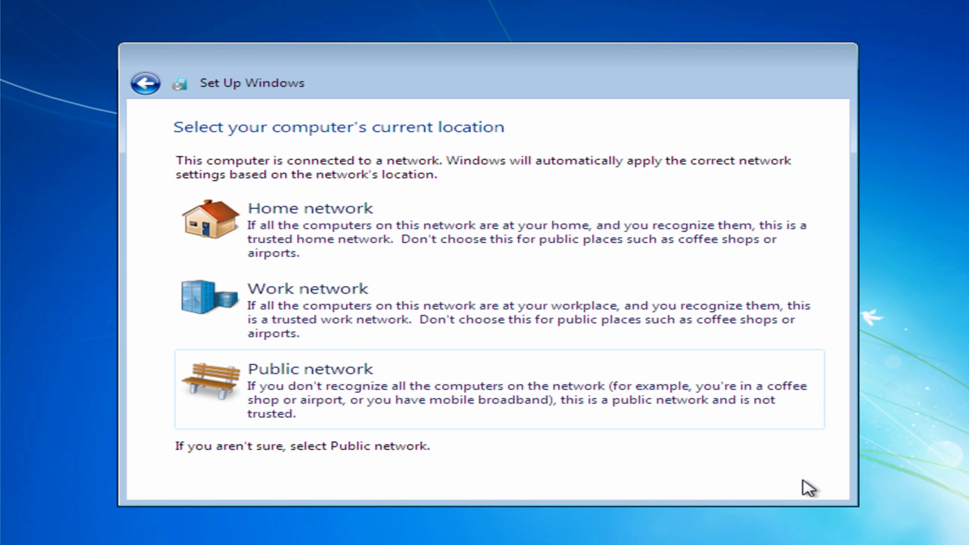
click(344, 237)
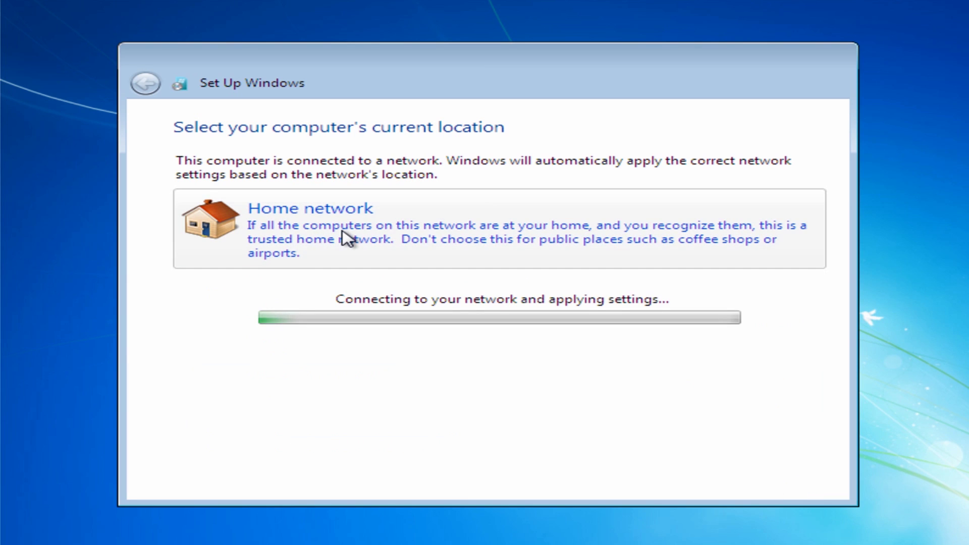